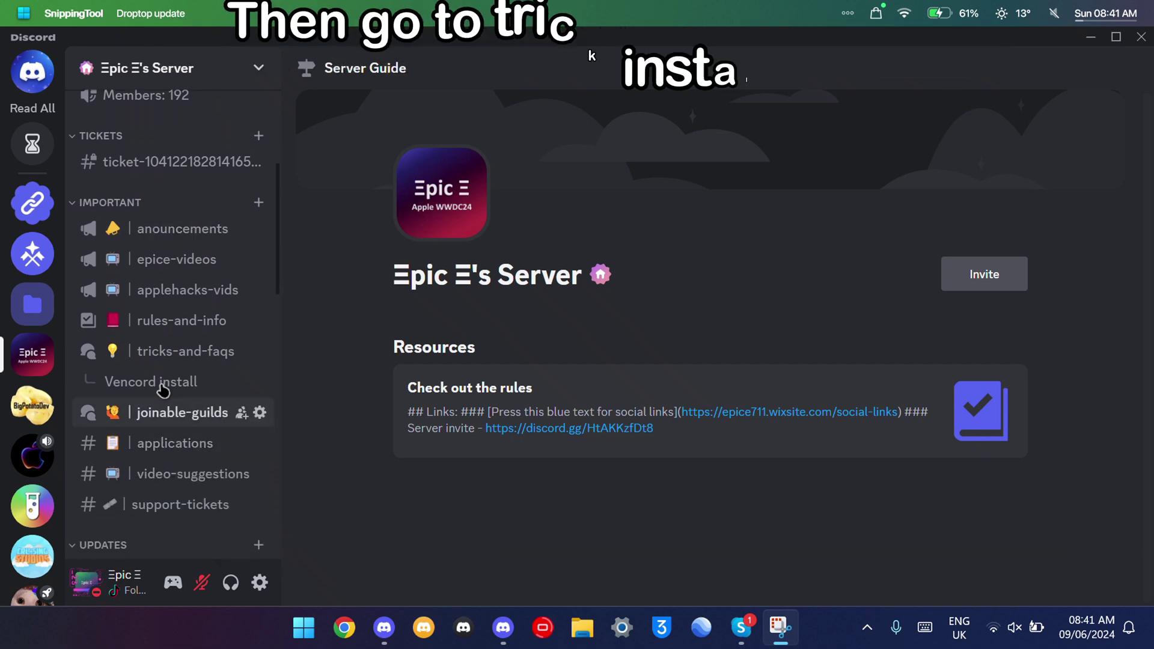
Download VencordInstaller.exe from the Vencord install post, accepting the download warning
left_click(158, 358)
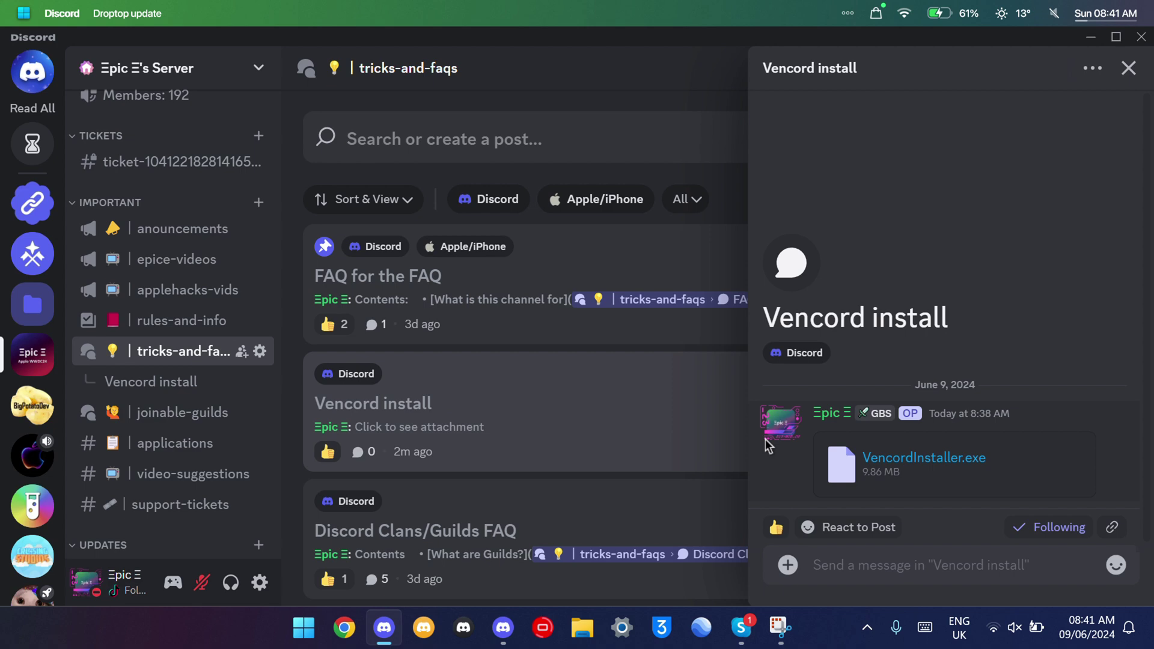
left_click(909, 464)
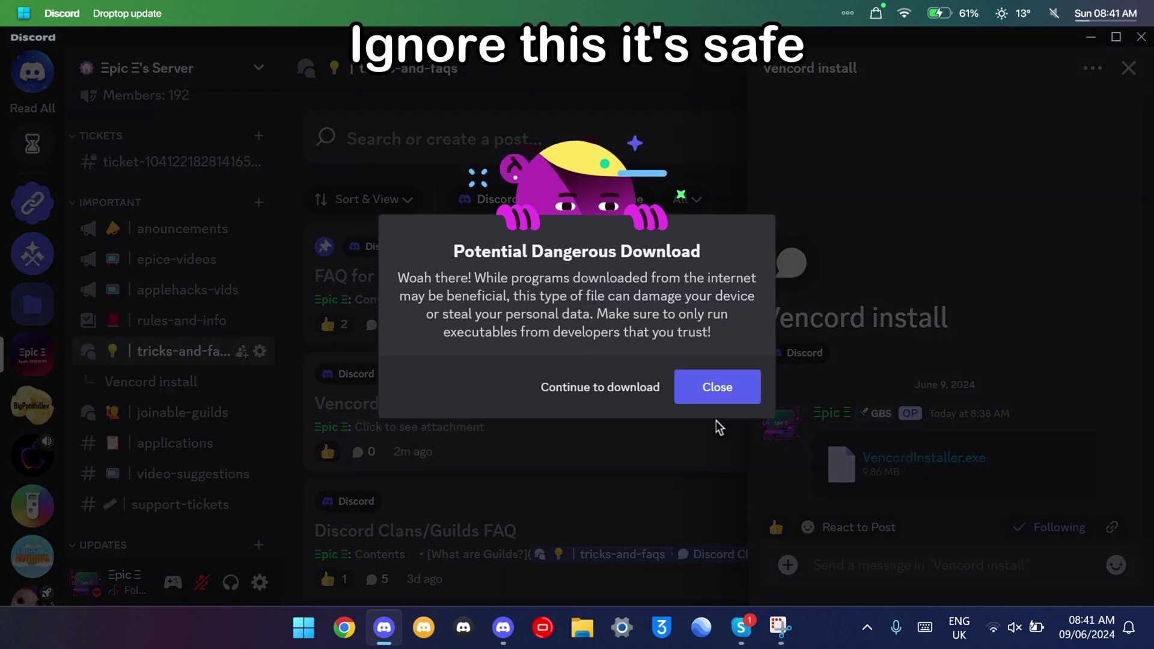
left_click(604, 392)
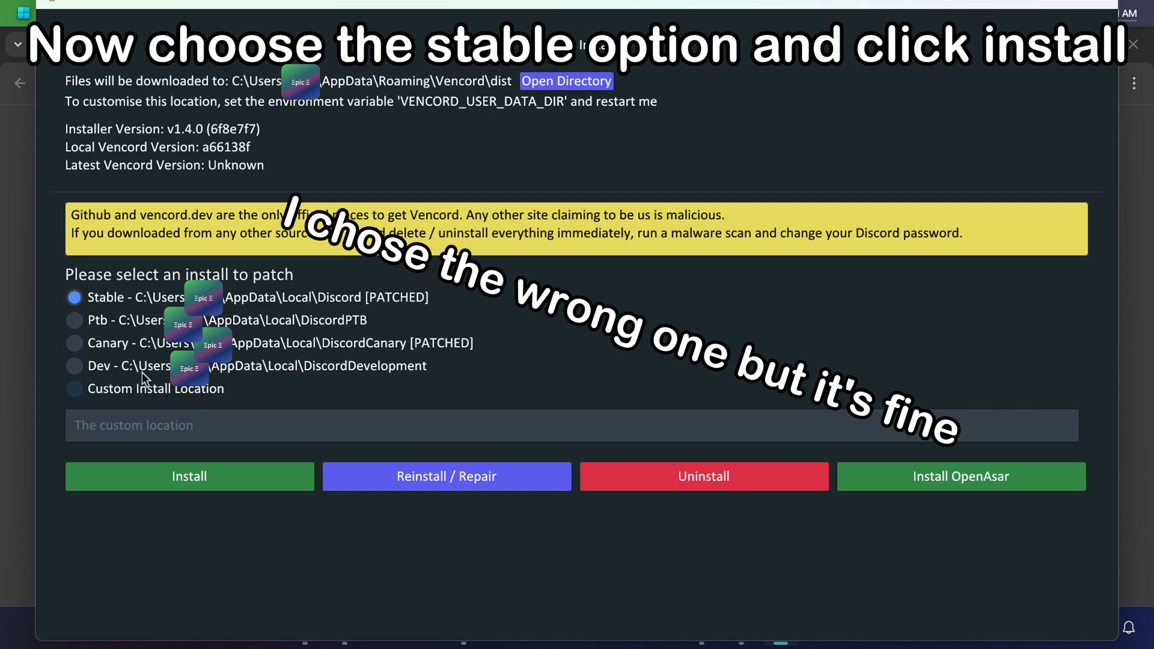
Install Vencord into the Dev Discord install and dismiss the success message
left_click(110, 366)
left_click(194, 479)
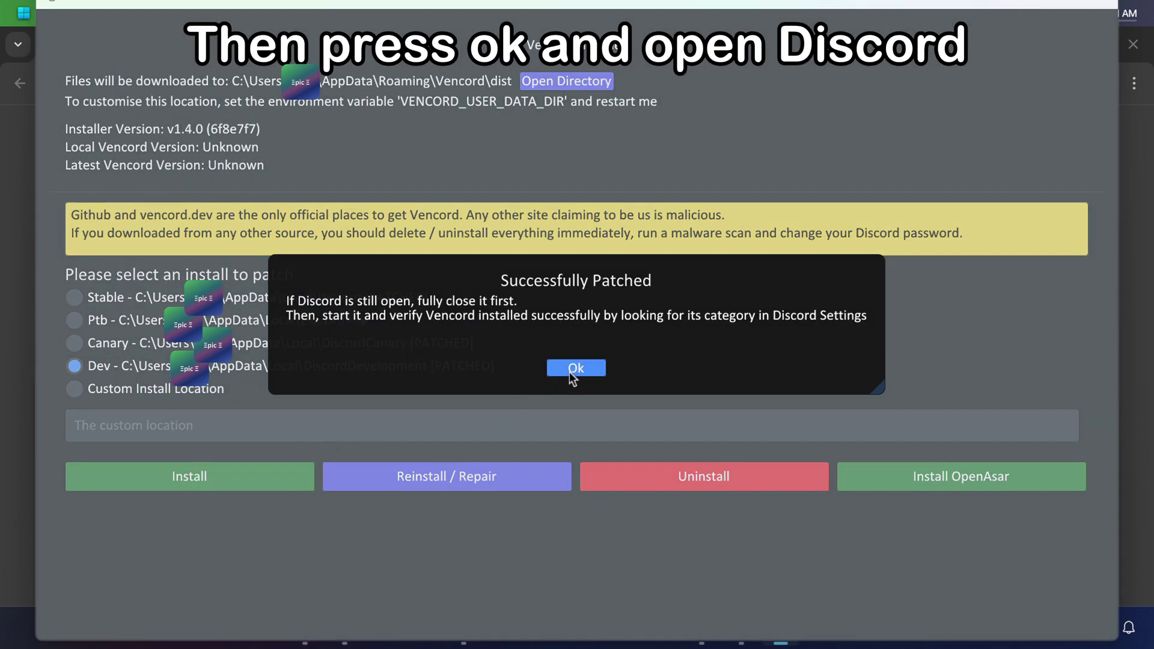
left_click(574, 369)
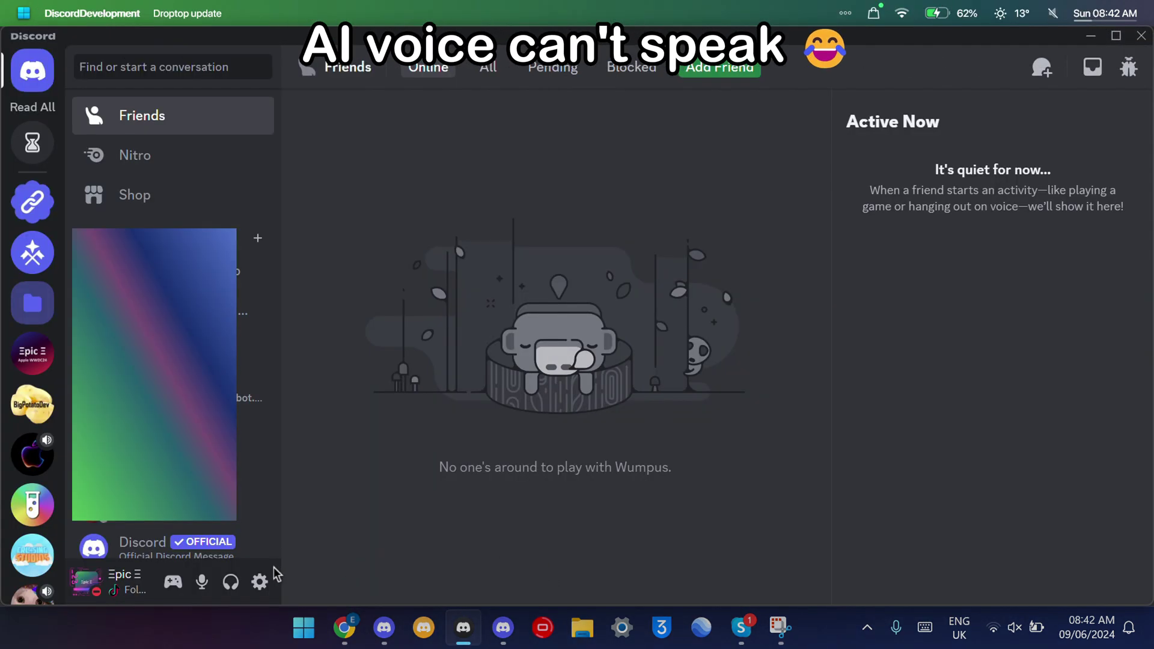
Open Discord's user settings to reach the Vencord section
left_click(262, 577)
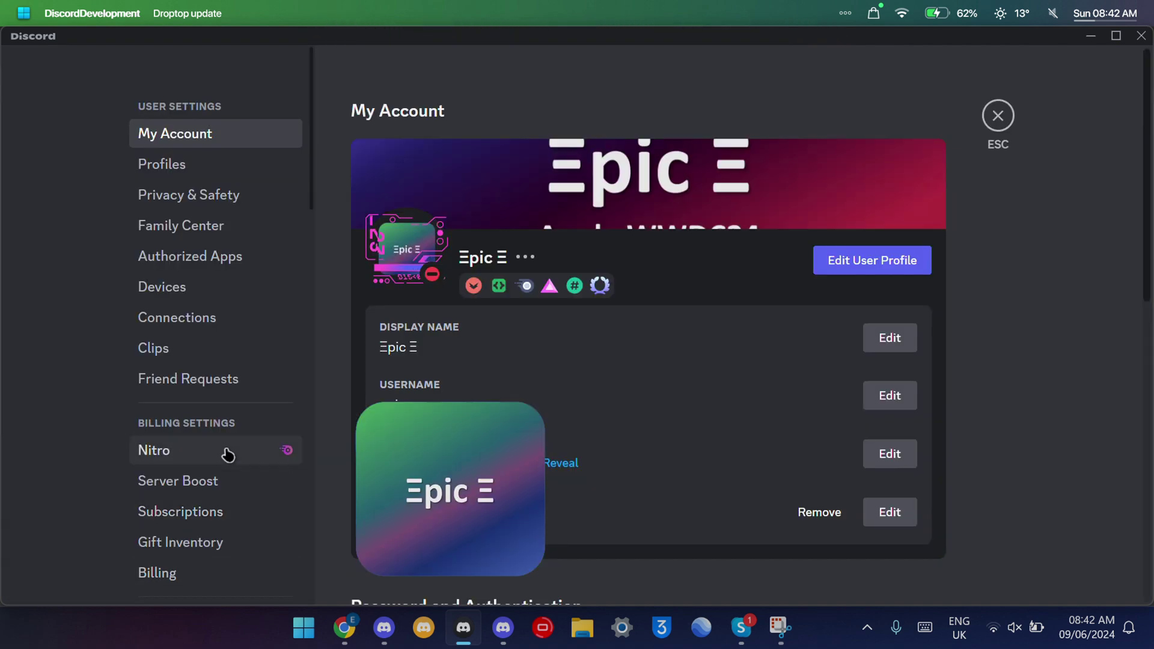
scroll(226, 453, "down", 2)
scroll(227, 456, "down", 1)
scroll(227, 454, "down", 3)
scroll(227, 456, "down", 1)
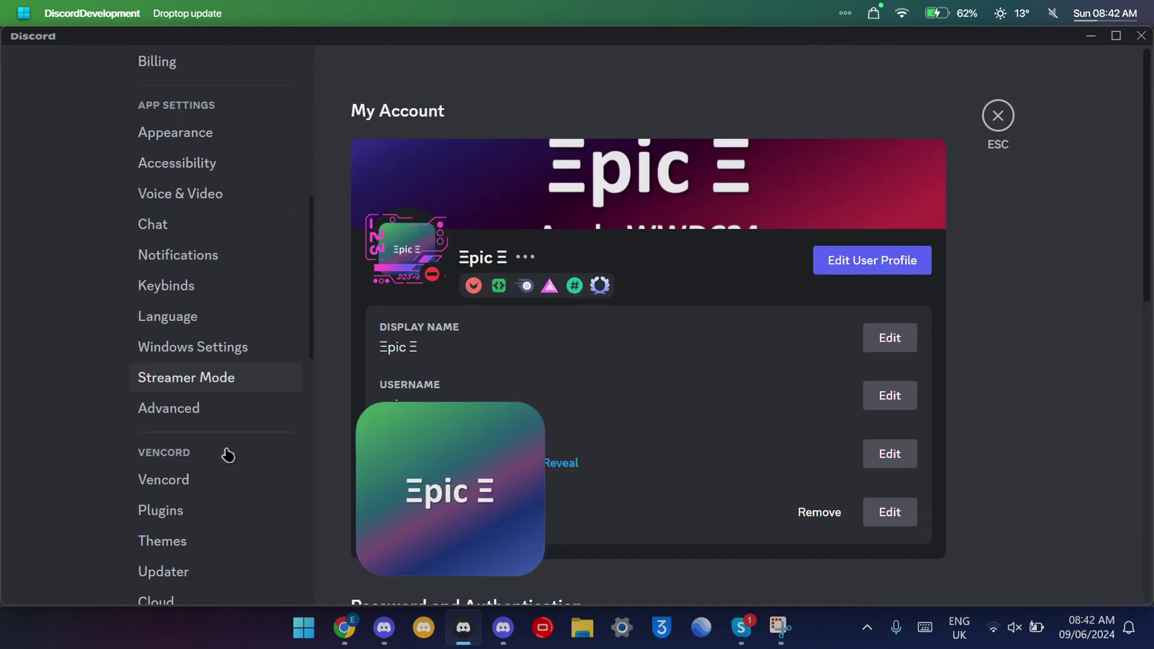
scroll(226, 457, "down", 2)
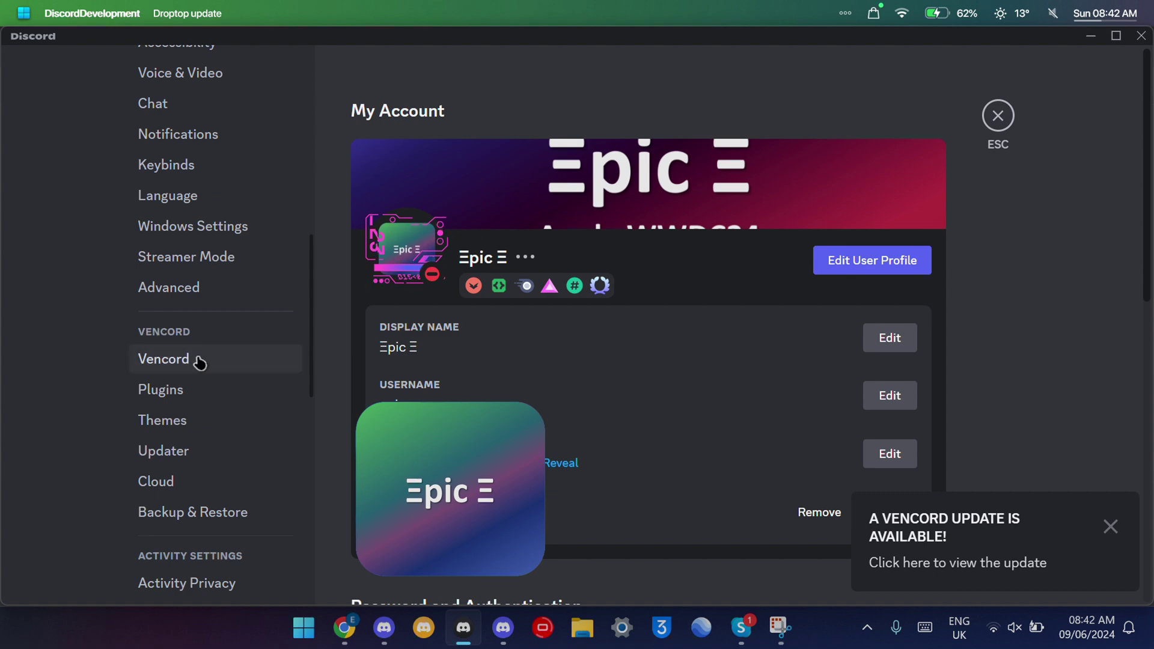
Search the Vencord plugins for customrpc and switch CustomRPC on
left_click(195, 394)
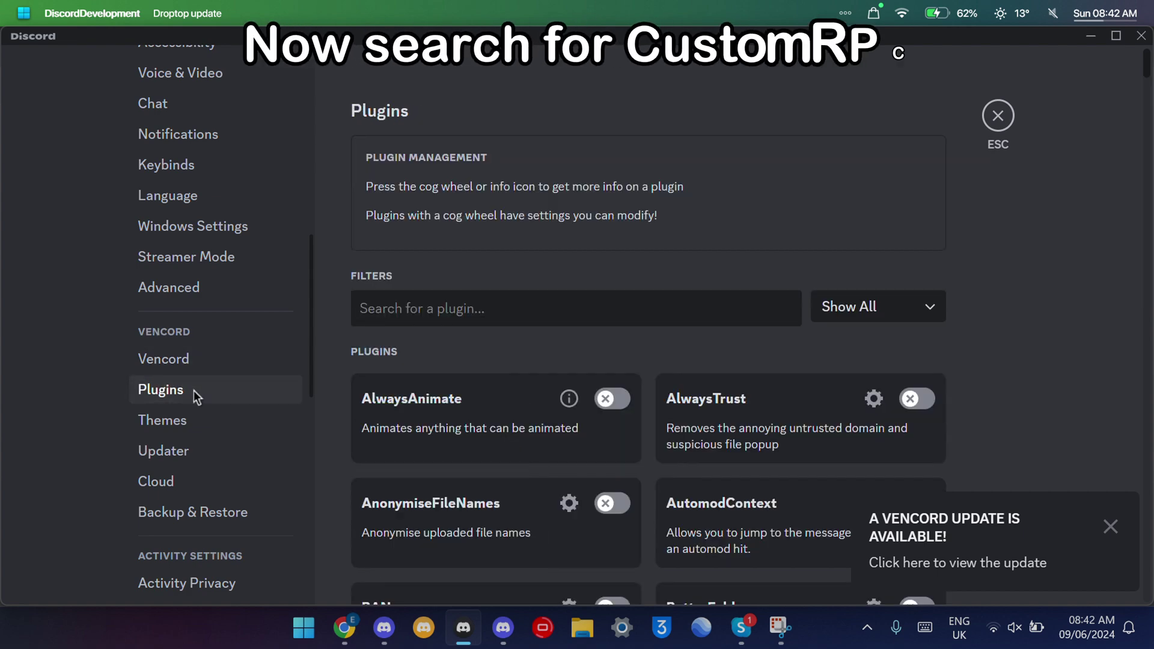
left_click(492, 300)
type("c")
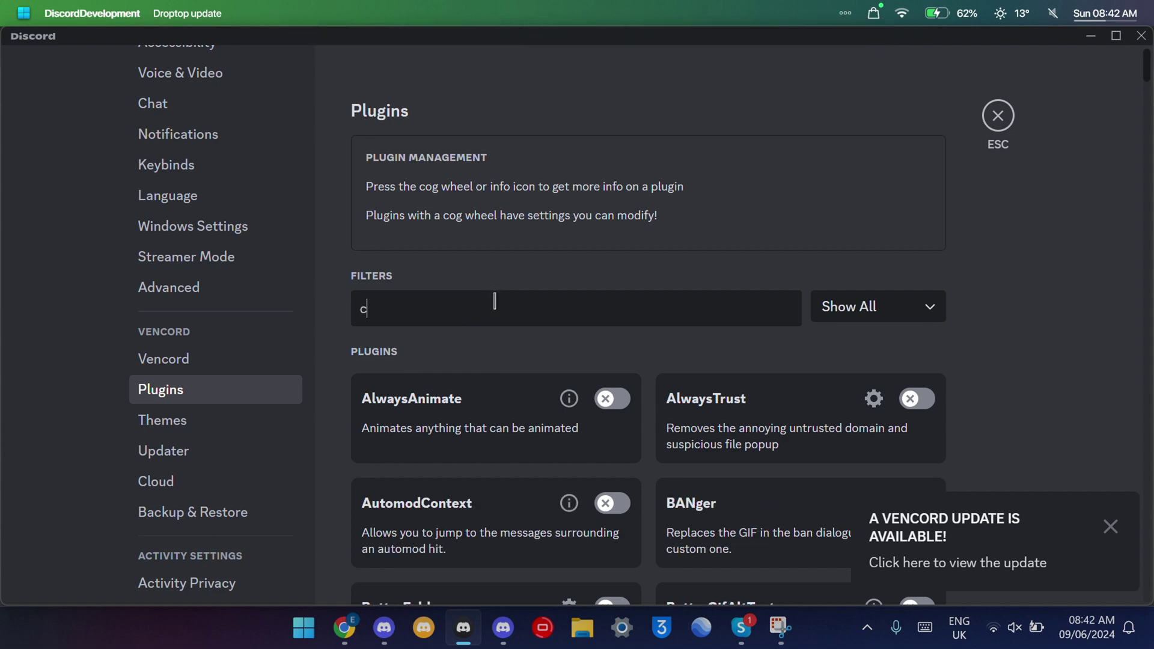
type("ustomrpc")
left_click(607, 399)
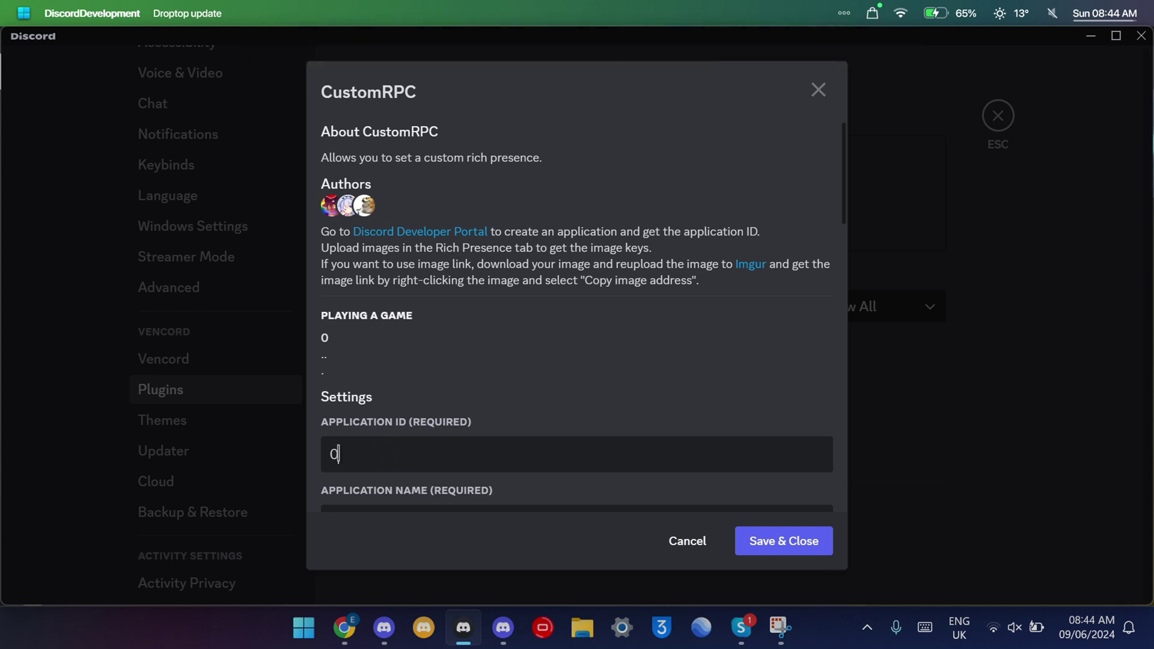
scroll(332, 453, "down", 1)
scroll(338, 454, "down", 1)
Fill in CustomRPC's application name Hello, details Hi and state hello
left_click(357, 388)
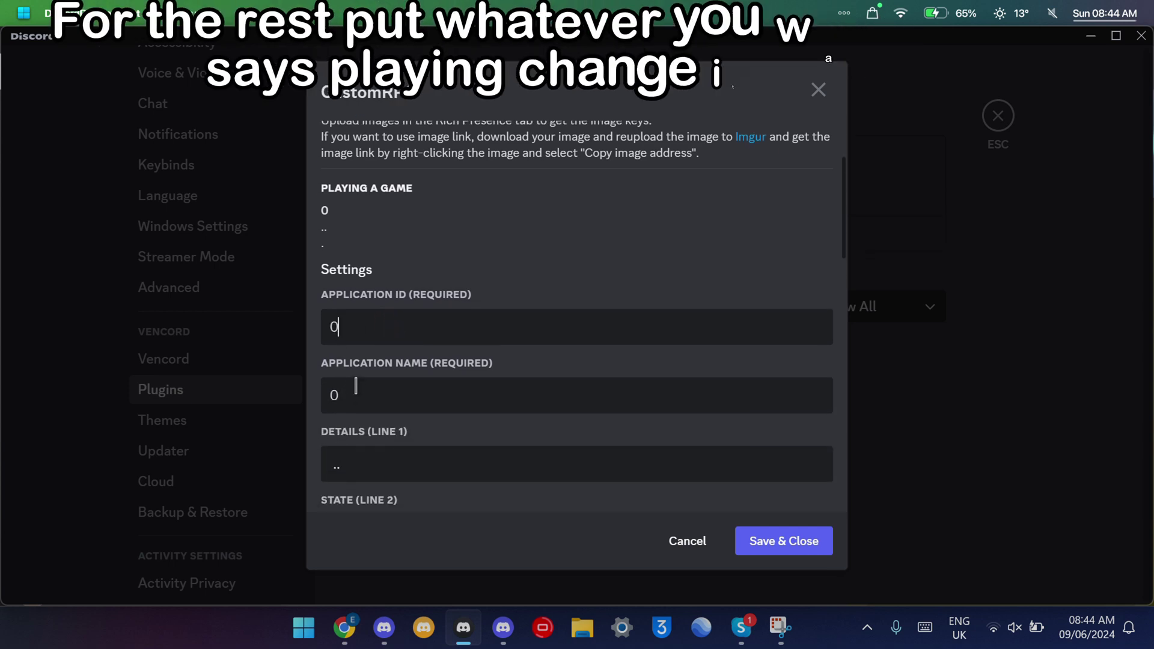
key("BackSpace")
type("Hello")
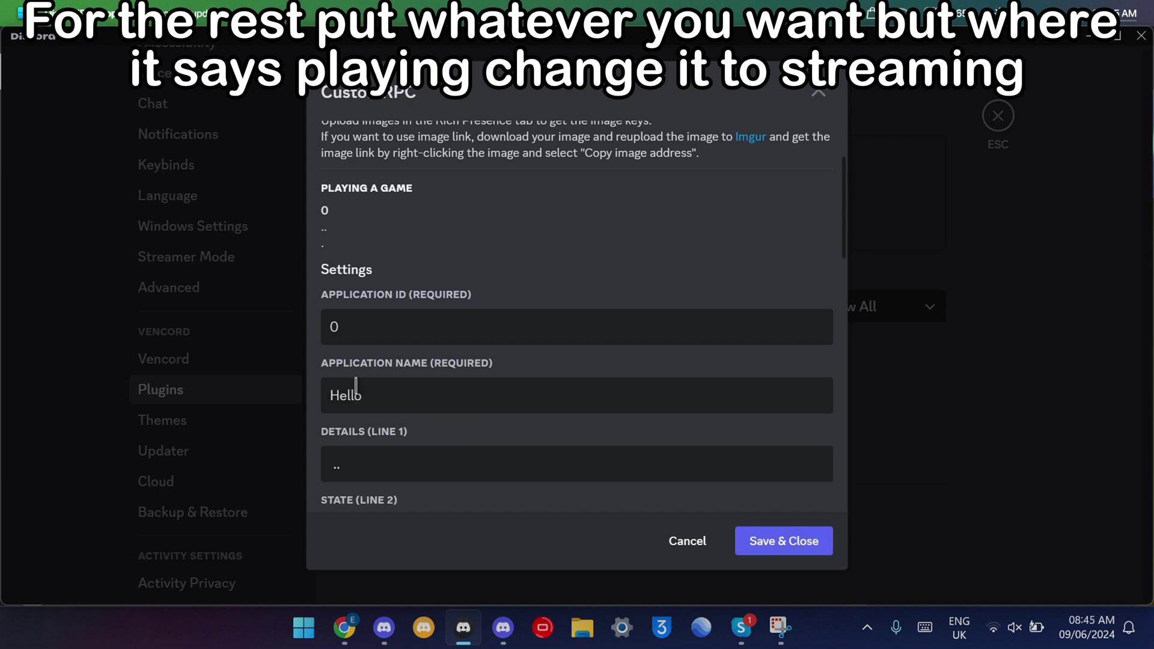
scroll(356, 389, "down", 1)
left_click(359, 404)
type("Hi")
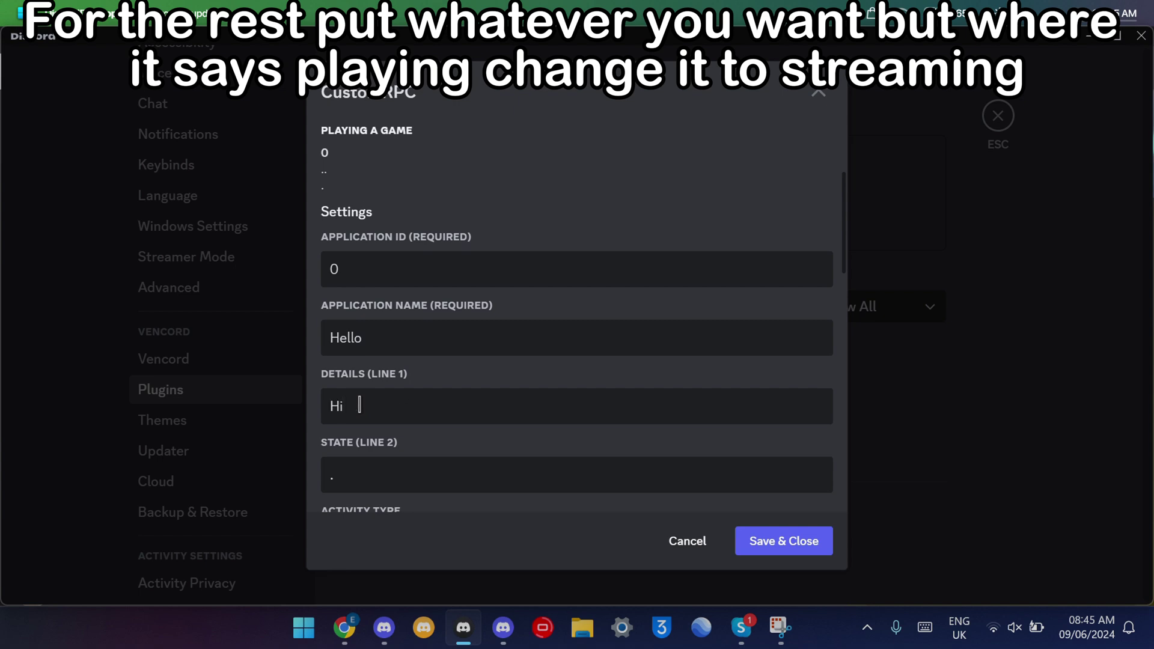
scroll(359, 405, "down", 1)
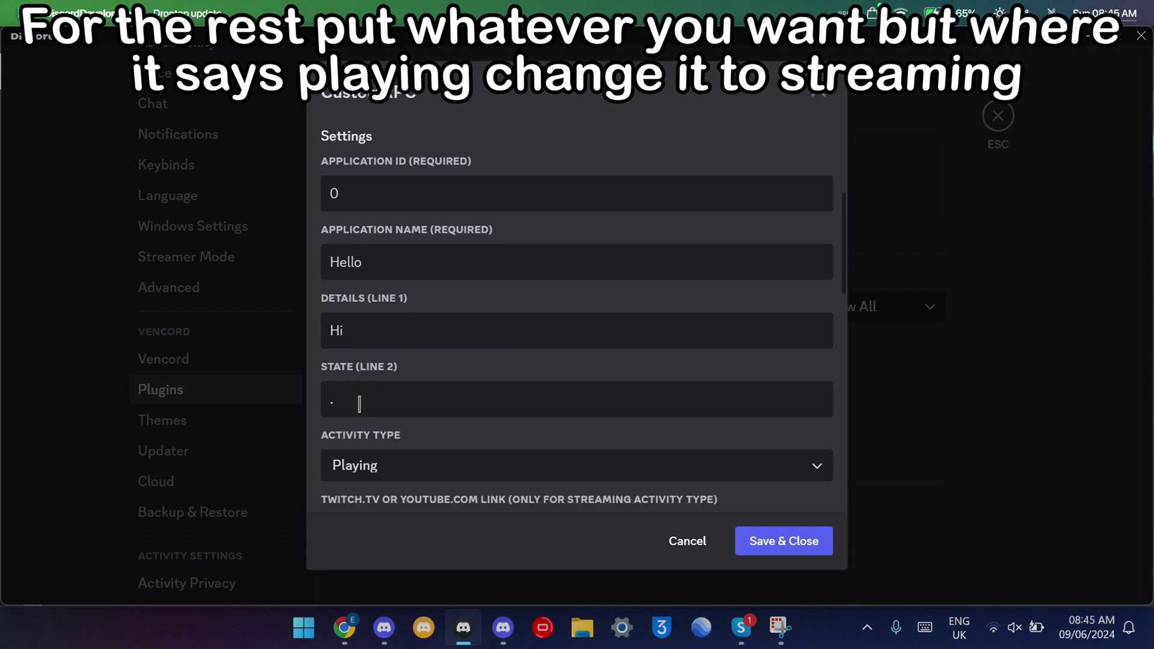
type("hello")
scroll(361, 399, "down", 1)
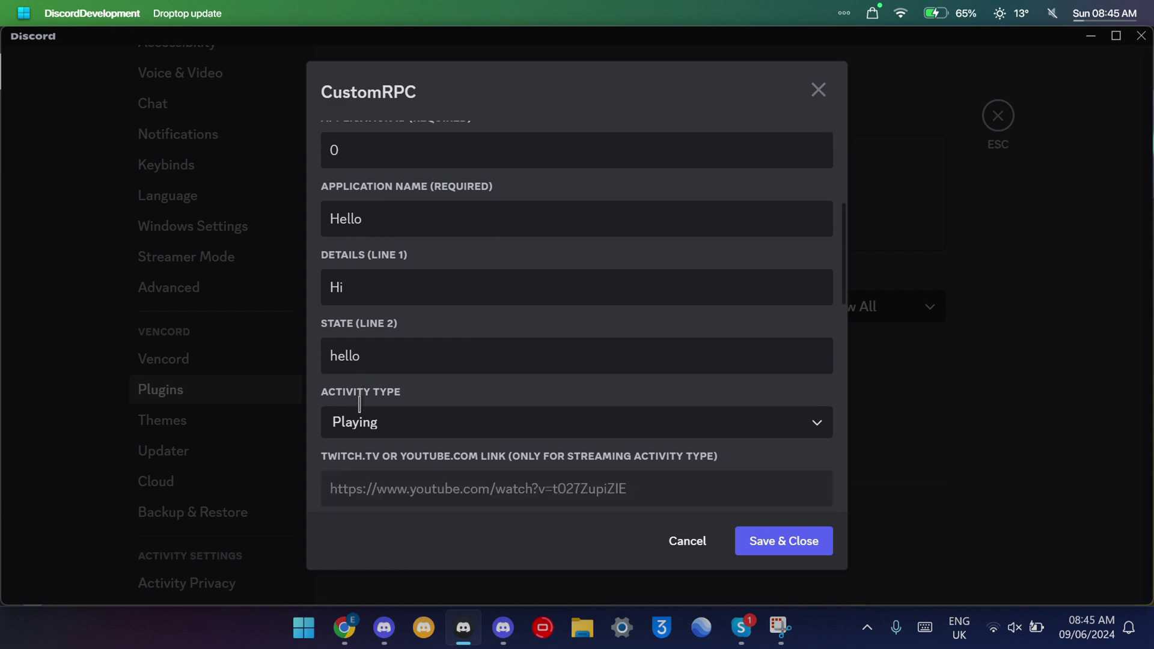
scroll(360, 399, "down", 1)
Set the activity type to Streaming, save the settings, and re-enable CustomRPC
left_click(364, 383)
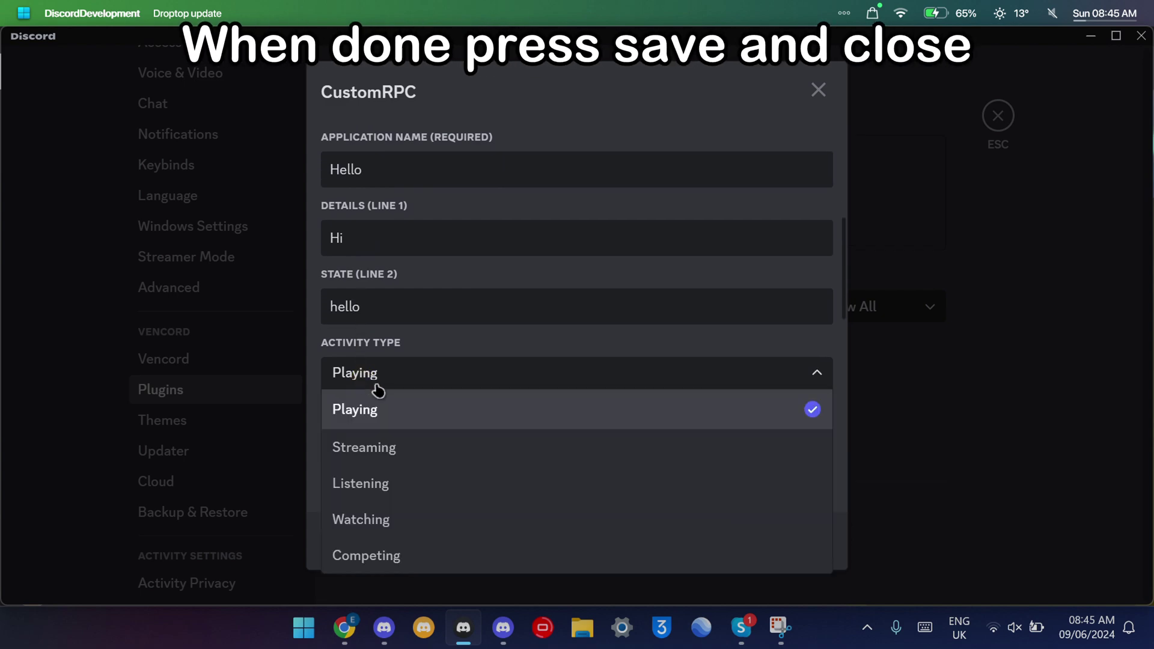
left_click(405, 443)
scroll(400, 438, "down", 2)
left_click(797, 546)
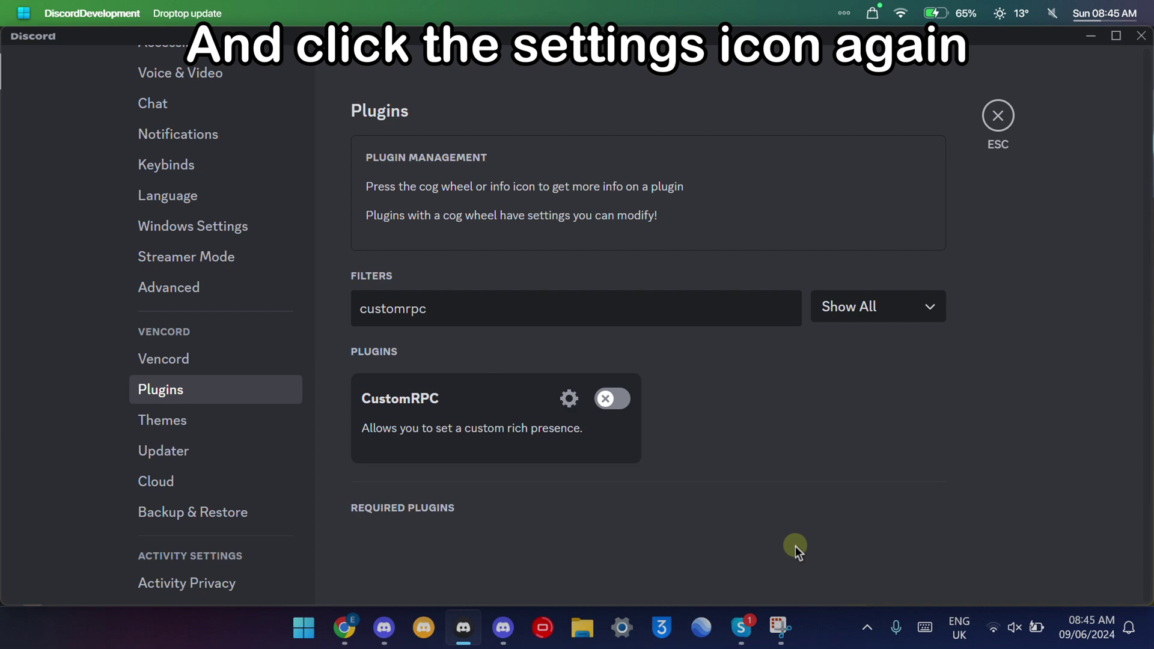
left_click(607, 401)
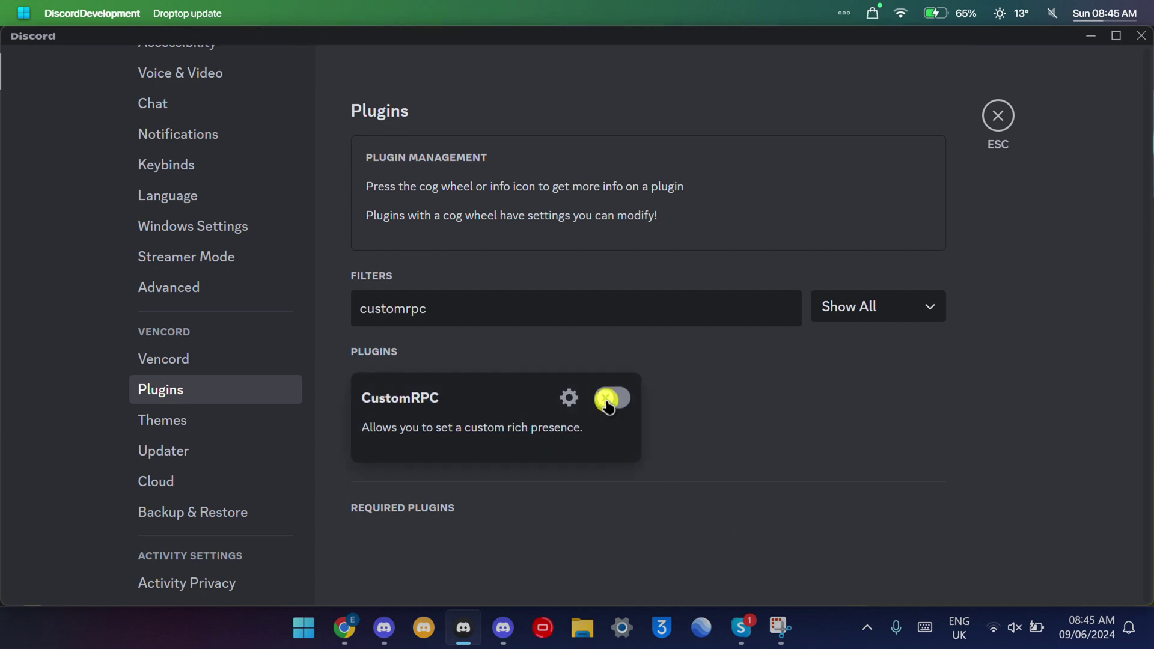
Paste the YouTube URL into CustomRPC's Twitch.tv or YouTube.com link field
left_click(568, 402)
scroll(476, 405, "down", 3)
scroll(476, 398, "down", 2)
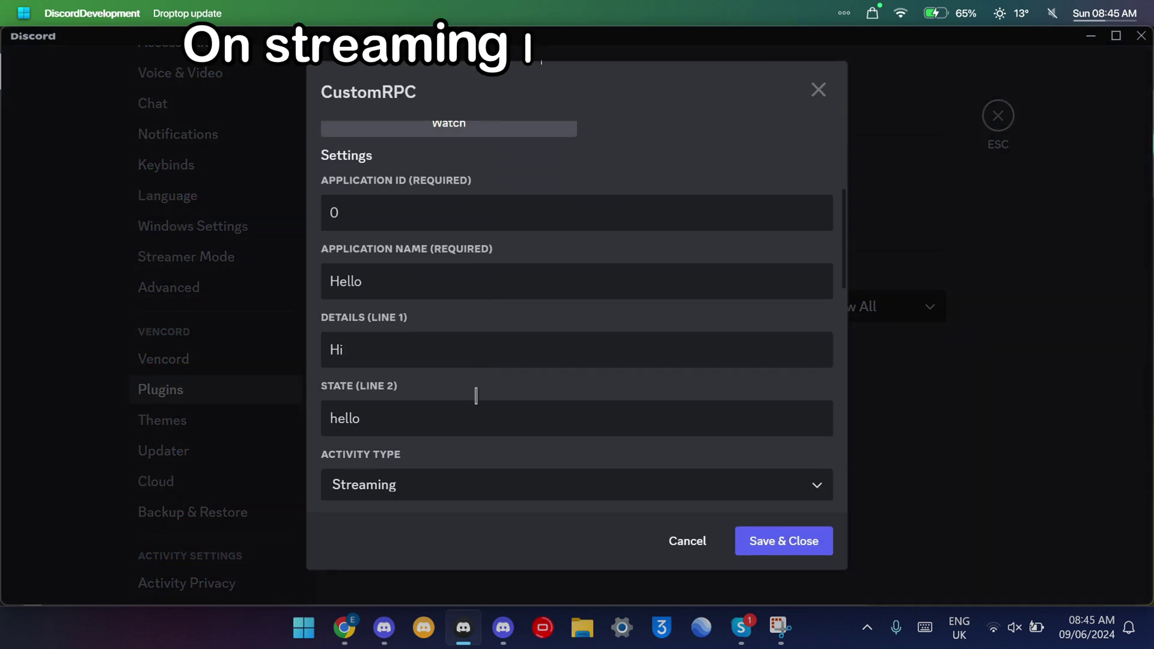
scroll(476, 397, "down", 2)
triple_click(437, 372)
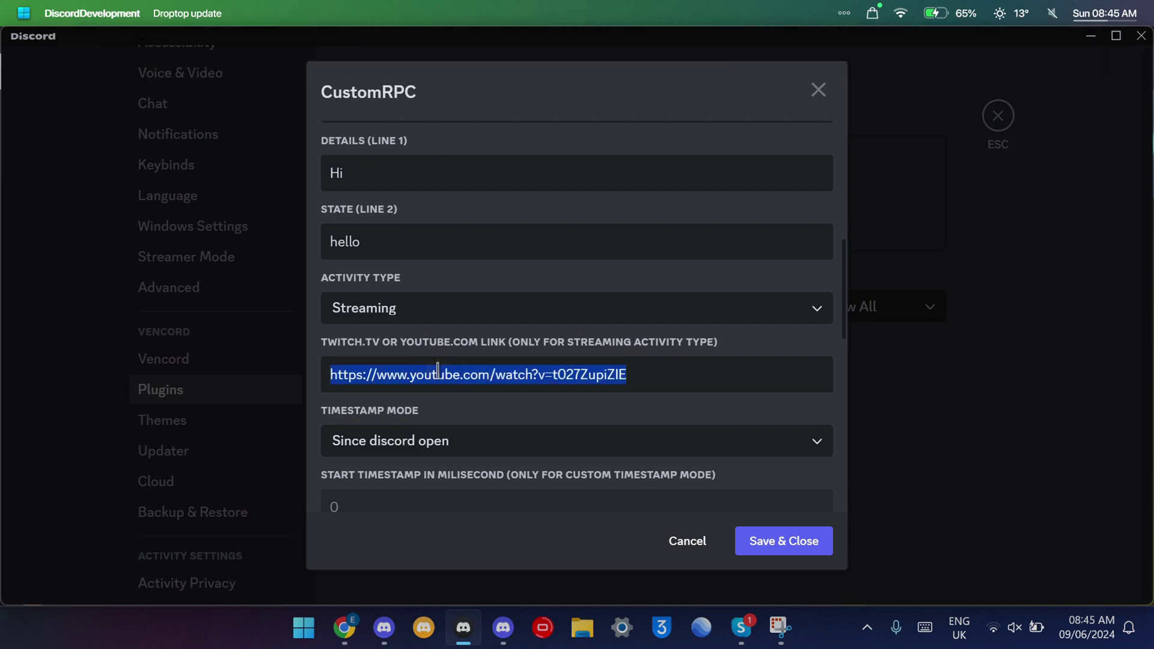
key("ctrl+v")
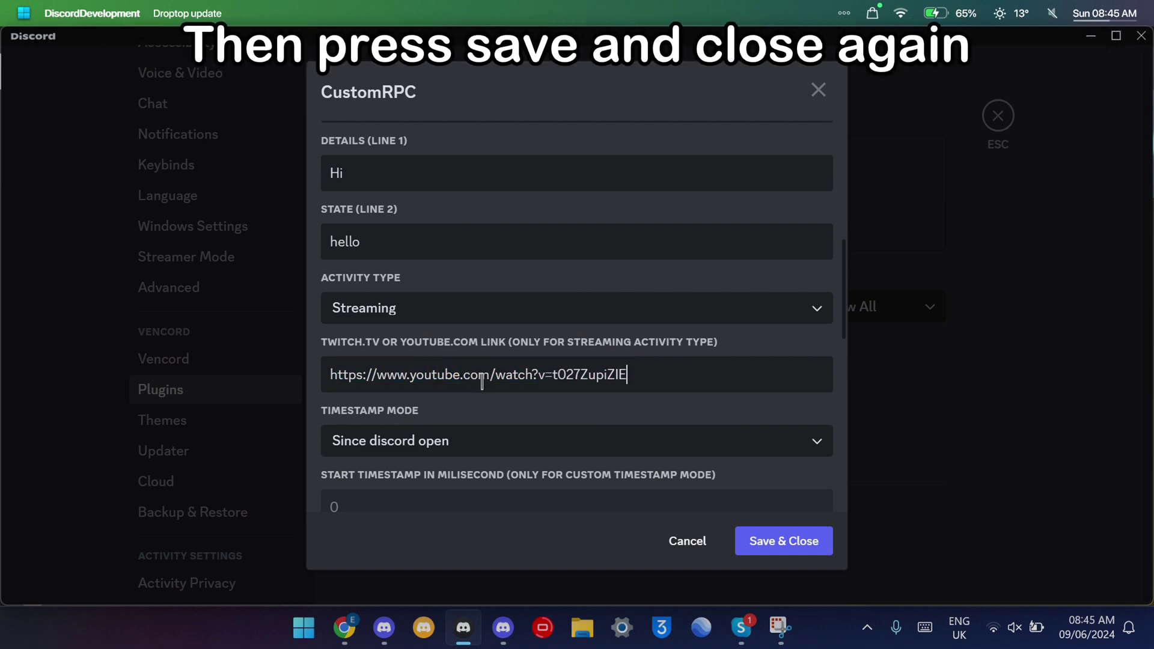